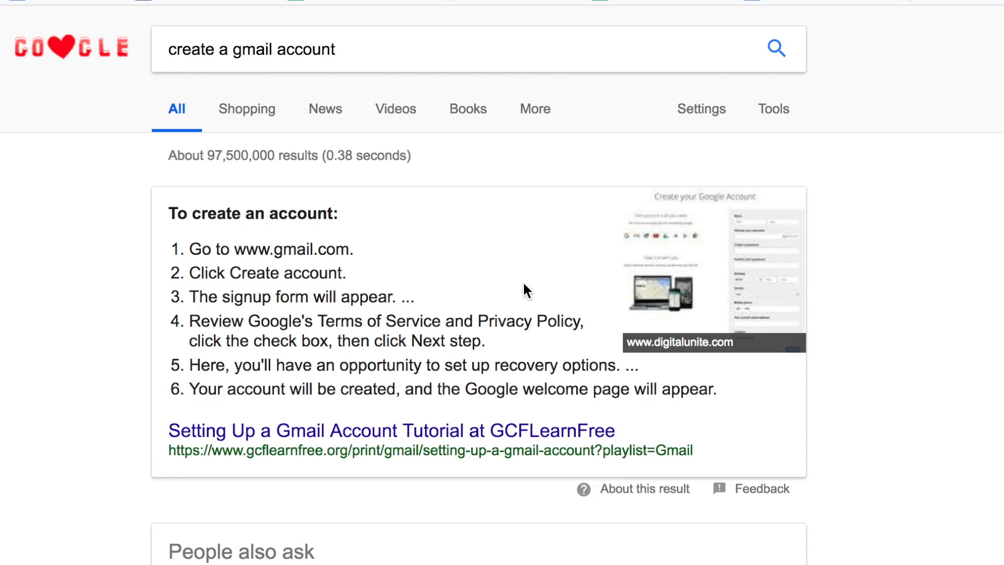
- Open the Create your Google Account result from the search results about creating a Gmail account
scroll(522, 281, down, 15)
scroll(522, 281, up, 3)
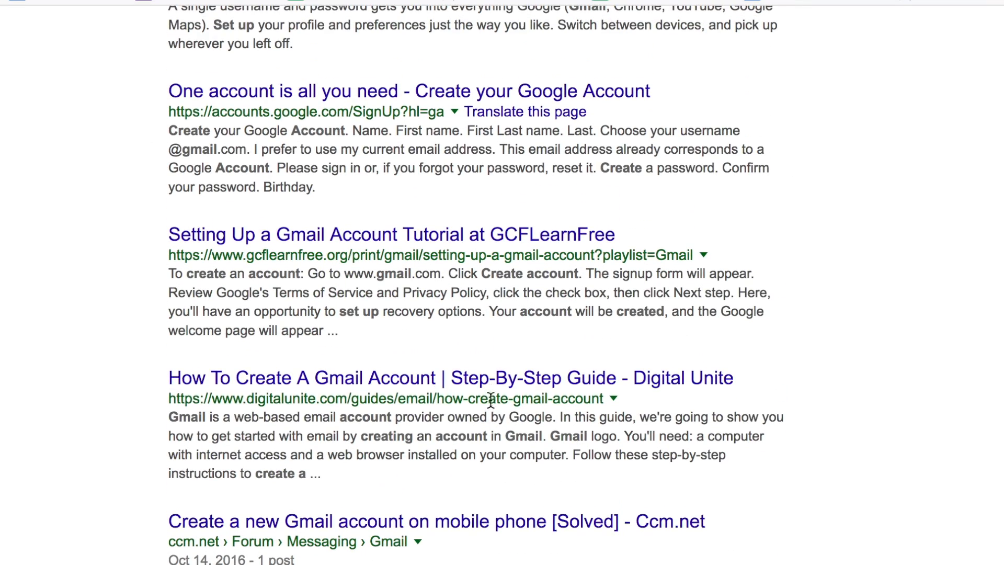
click(520, 99)
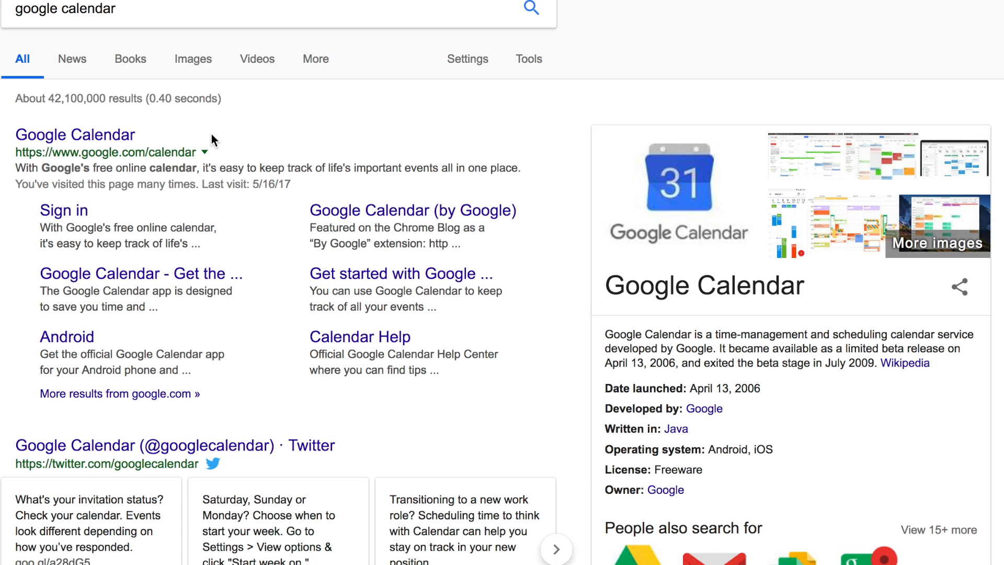
- Open Google Calendar and create a calendar named "iPad Cart C" with the description "Cart of 40 iPads and 25 headphones"
click(81, 134)
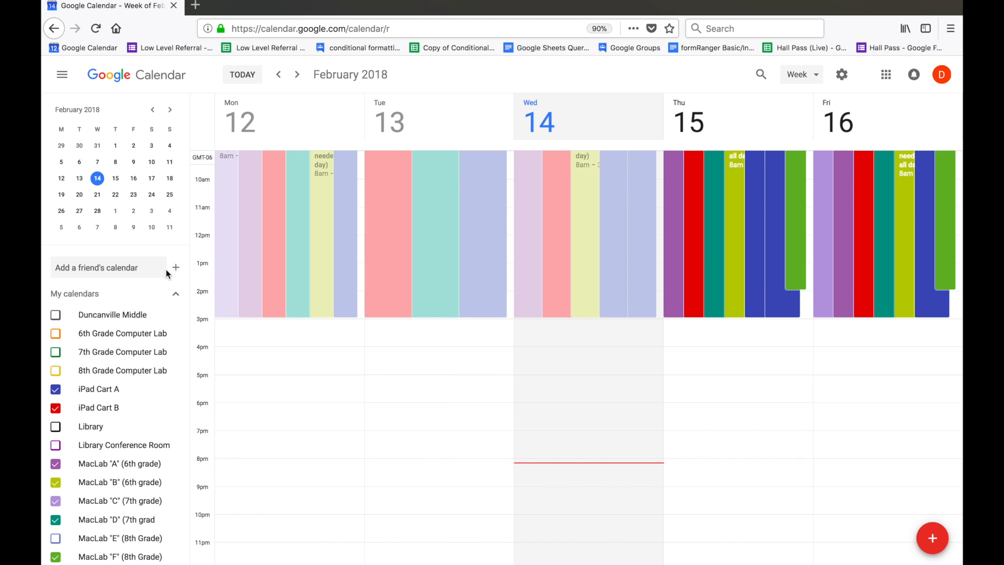
click(174, 273)
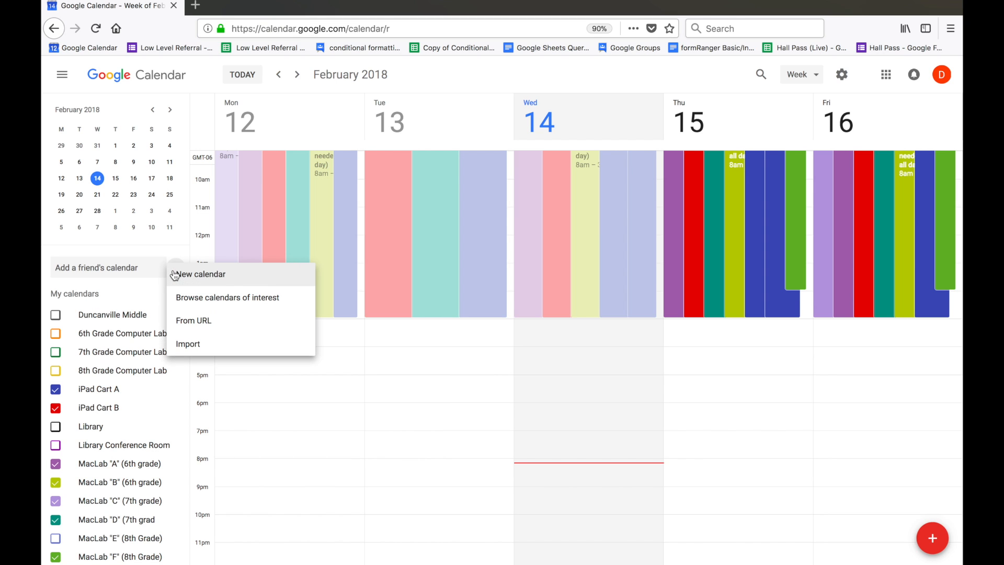
click(232, 280)
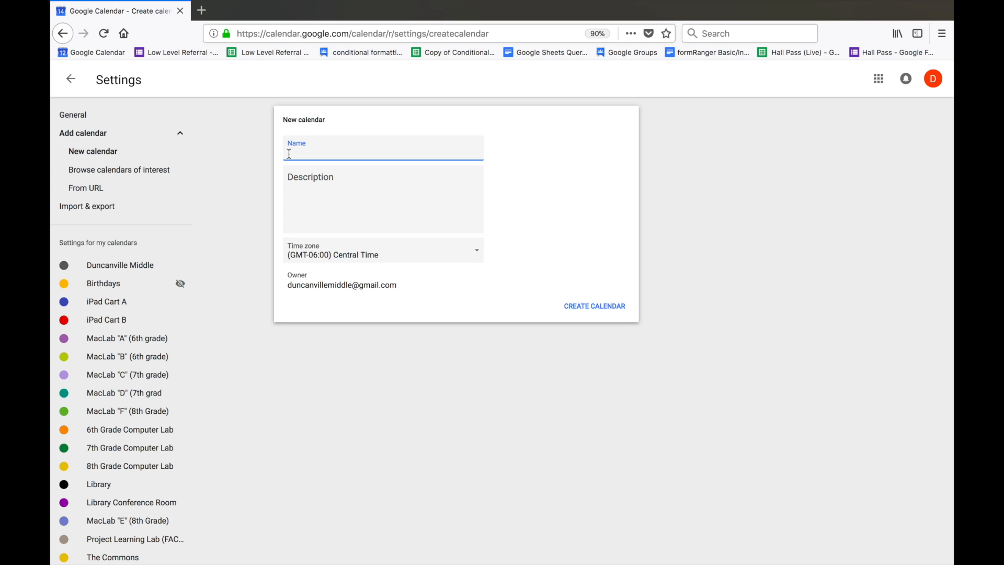
text(iPad Cart C)
click(292, 179)
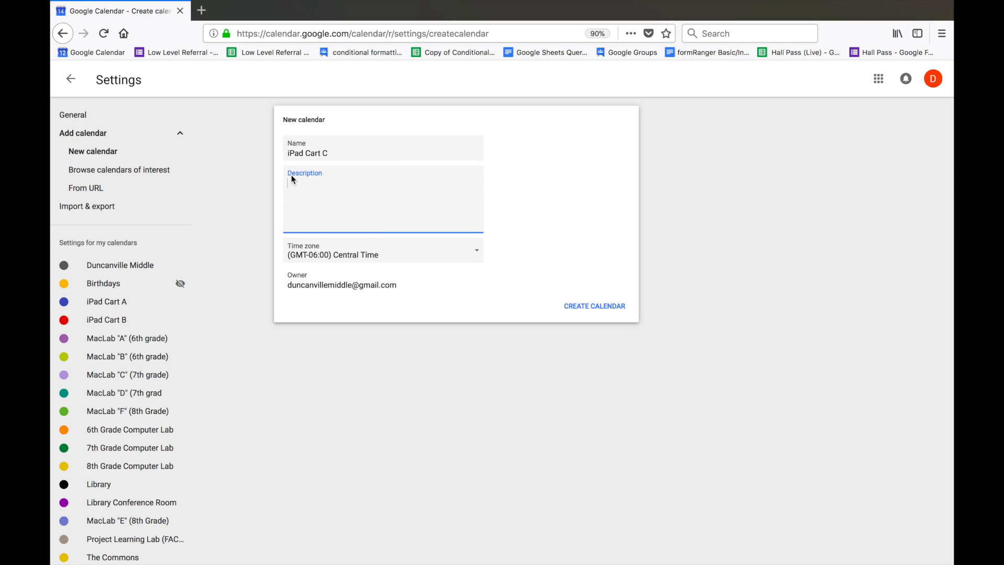
text(Cart of 40 iPads and 25 headphones)
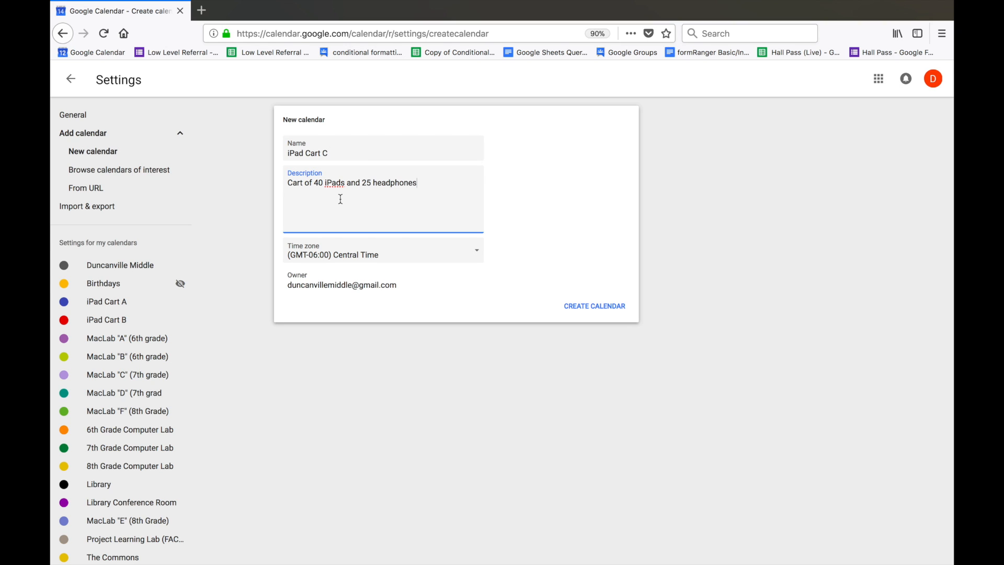
click(594, 306)
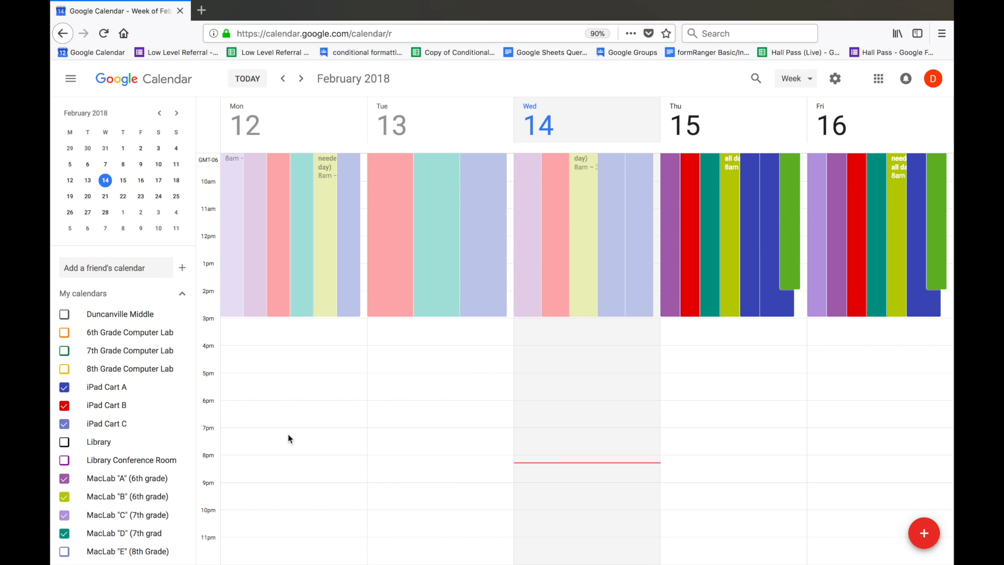
- Share the iPad Cart C calendar with the three grade-level accounts, giving them the "Make changes to events" permission
click(839, 81)
click(848, 119)
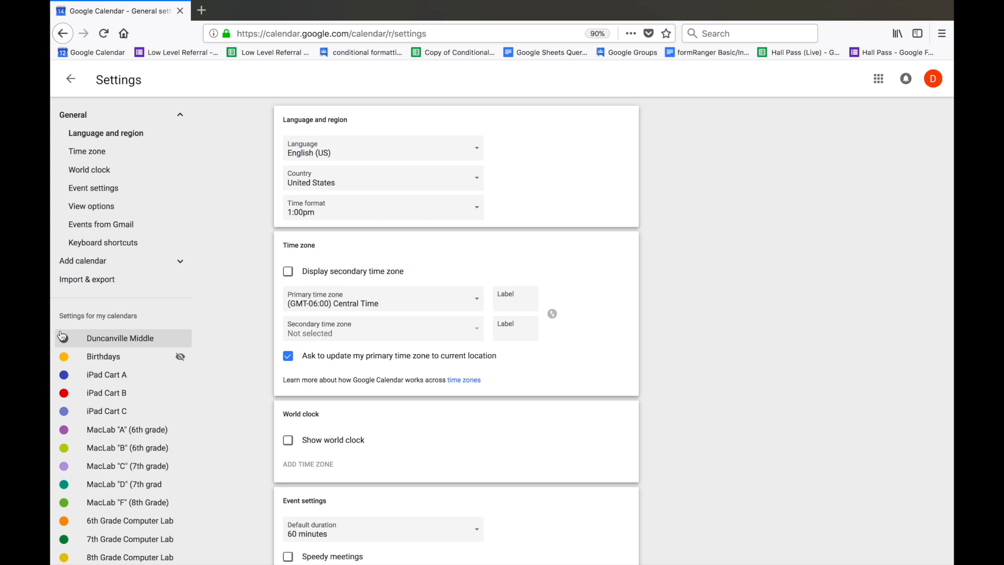
click(124, 413)
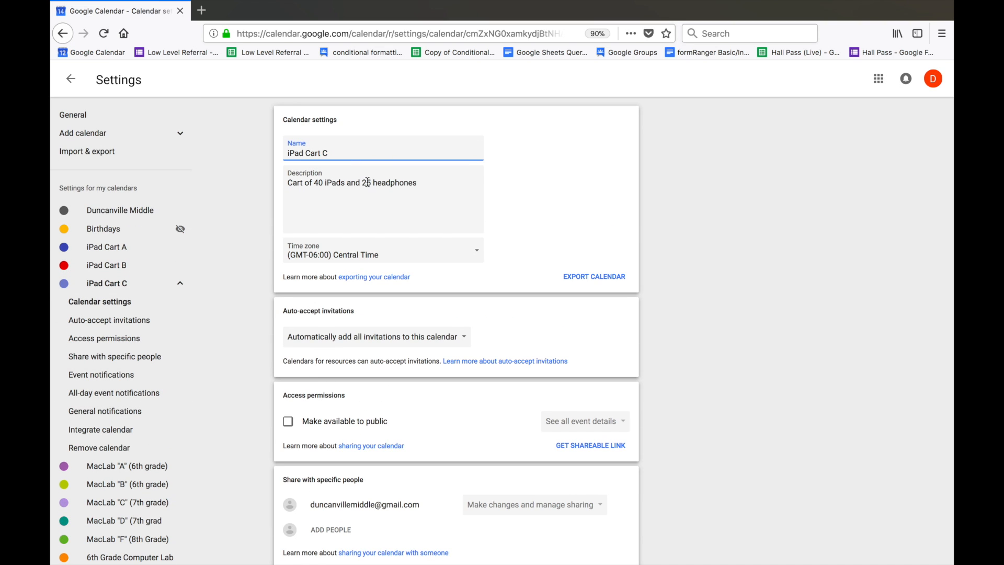
scroll(375, 279, down, 3)
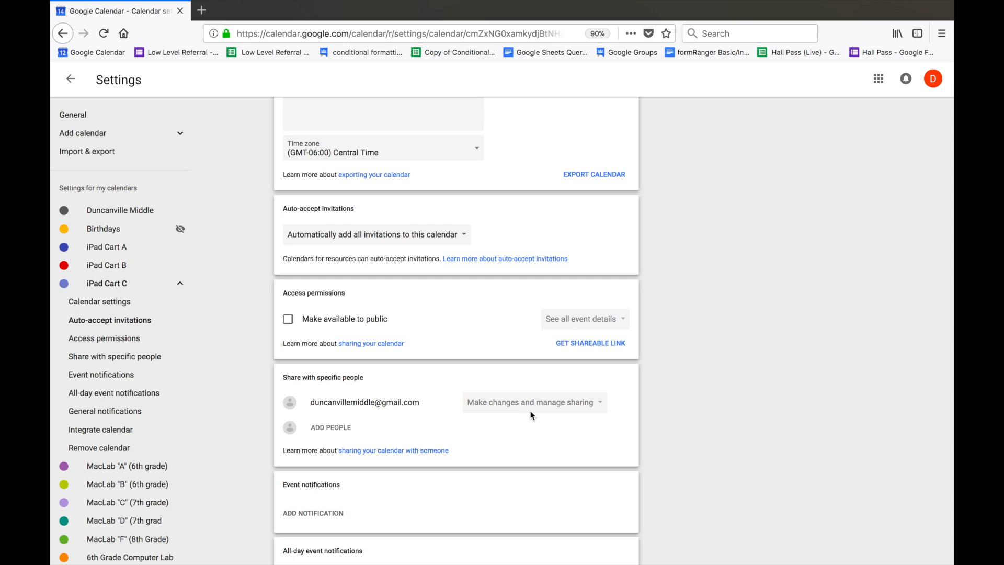
click(330, 429)
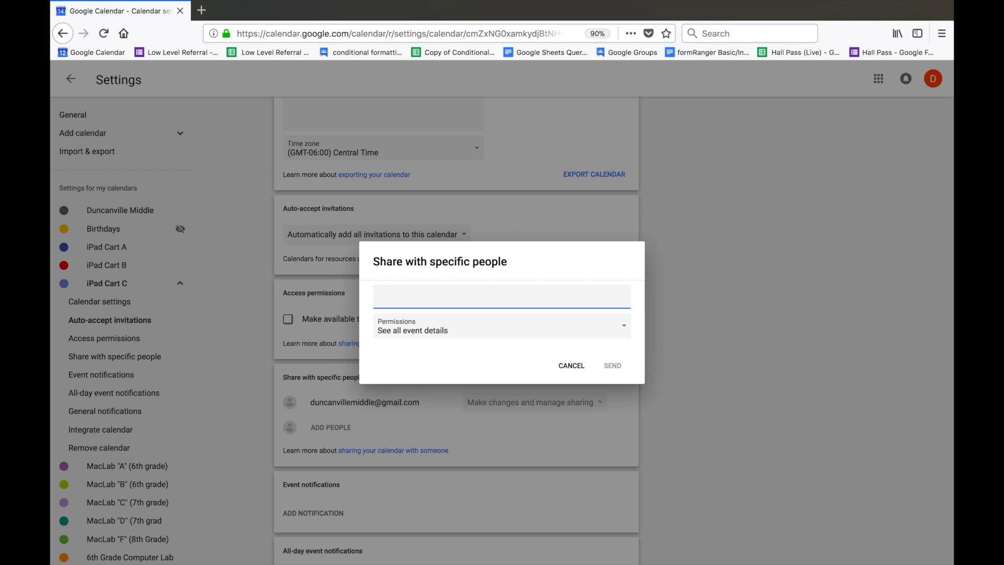
text(d)
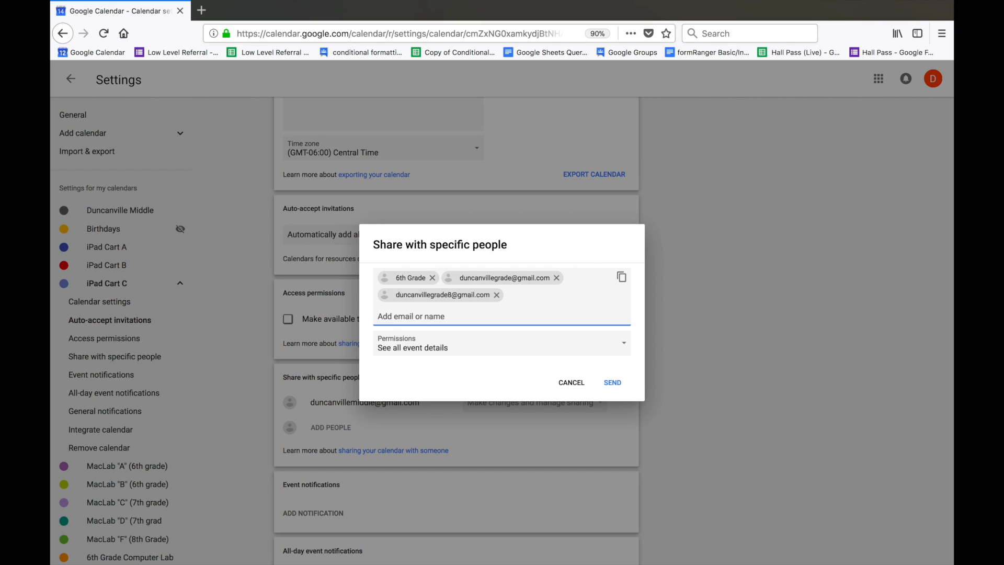
click(455, 343)
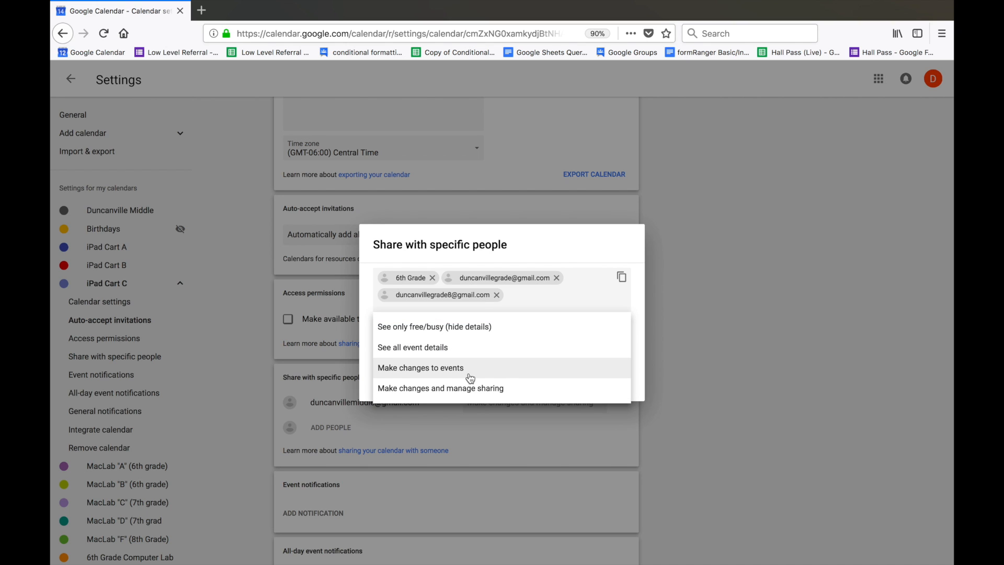
click(473, 374)
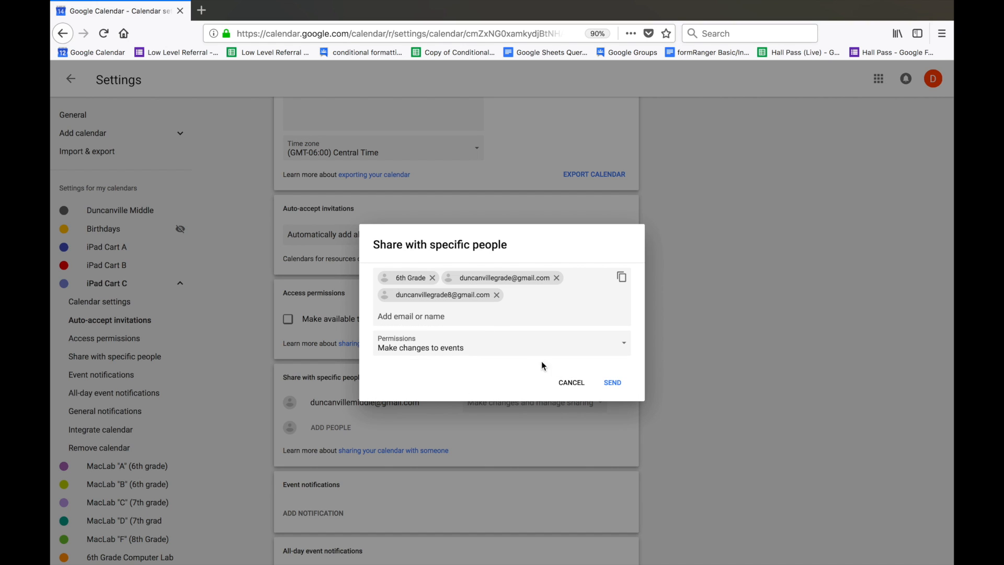
click(613, 383)
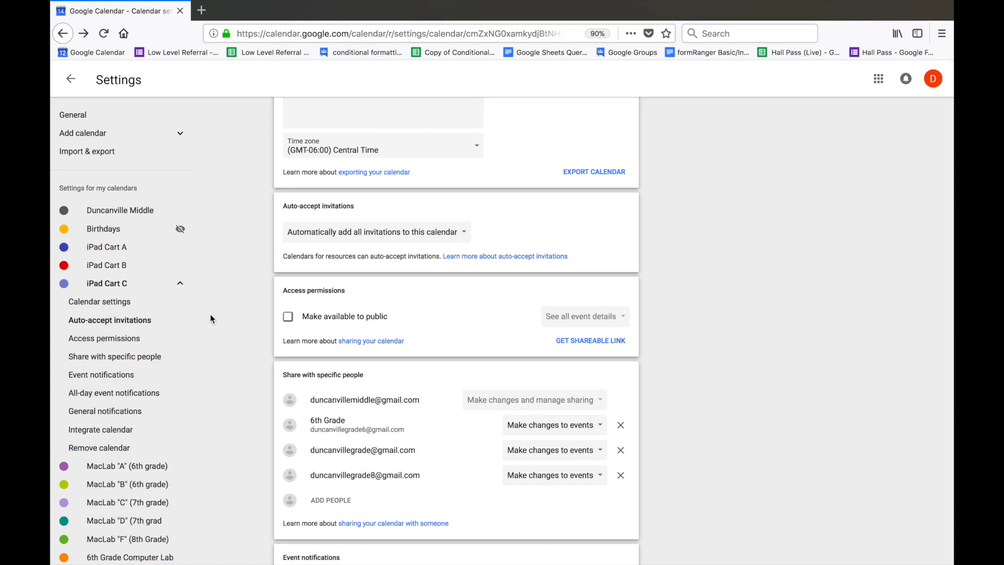
- Review the settings and sharing of the MacLab "A", "B", "C", "D" and "F" calendars
click(131, 469)
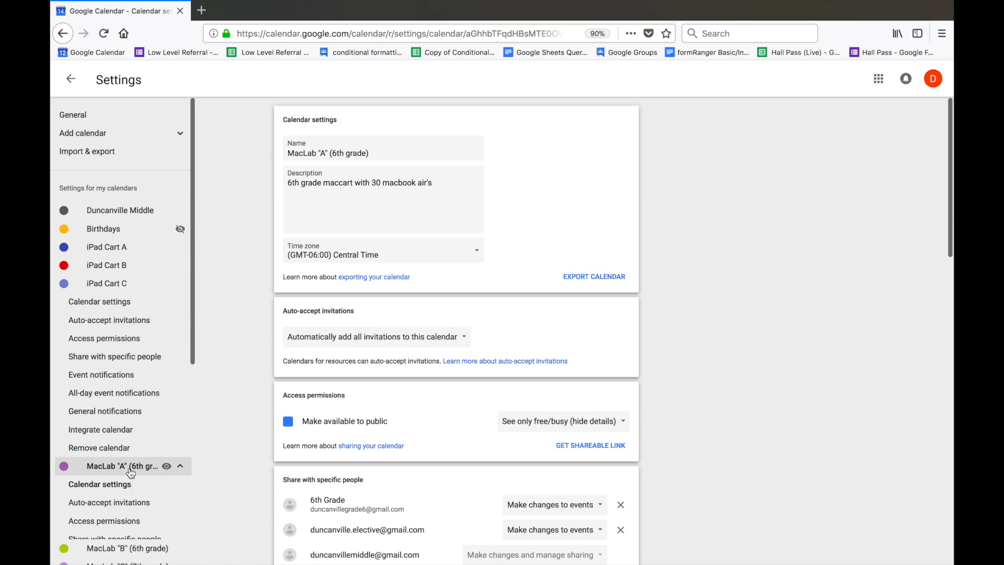
click(134, 485)
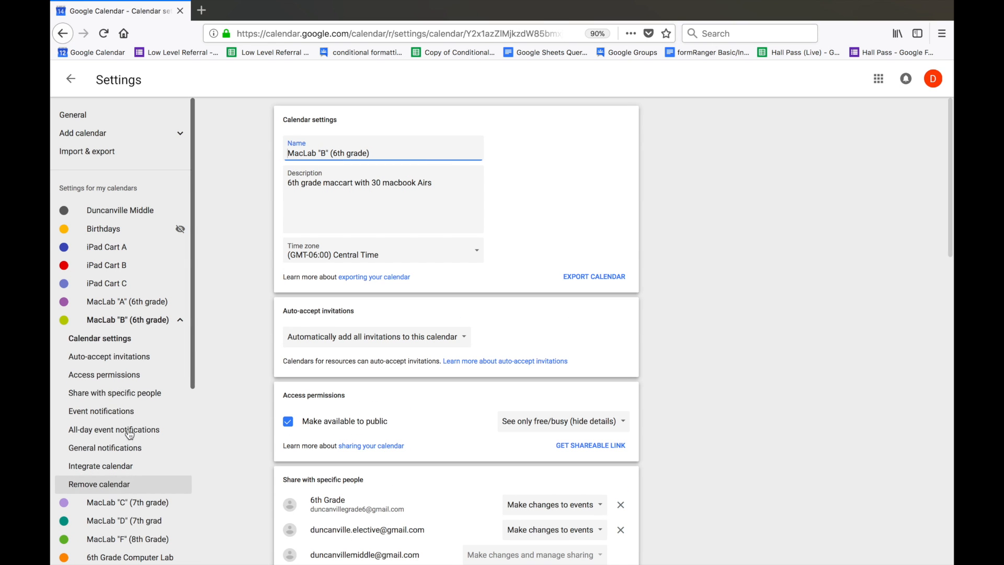
click(133, 503)
click(136, 521)
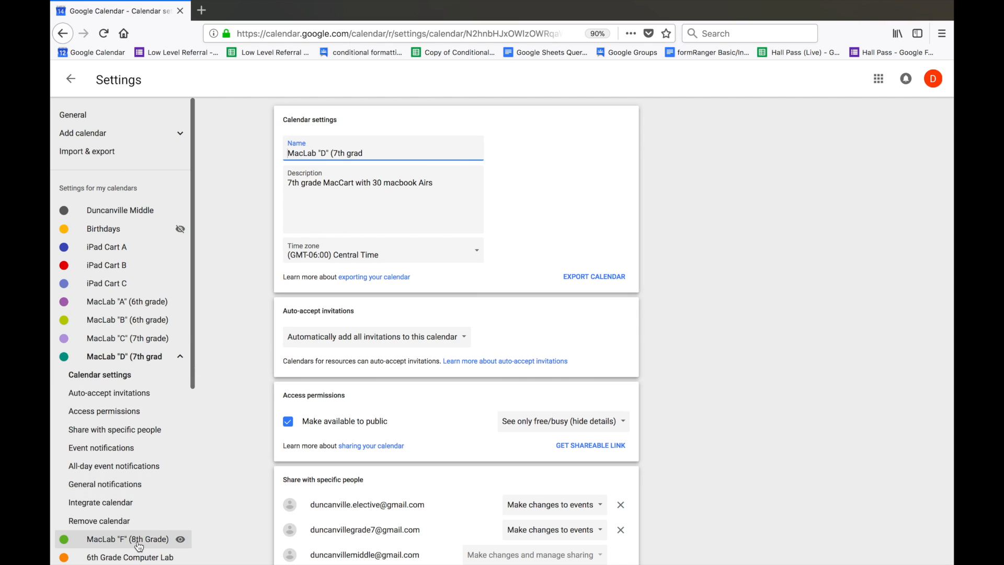
click(137, 539)
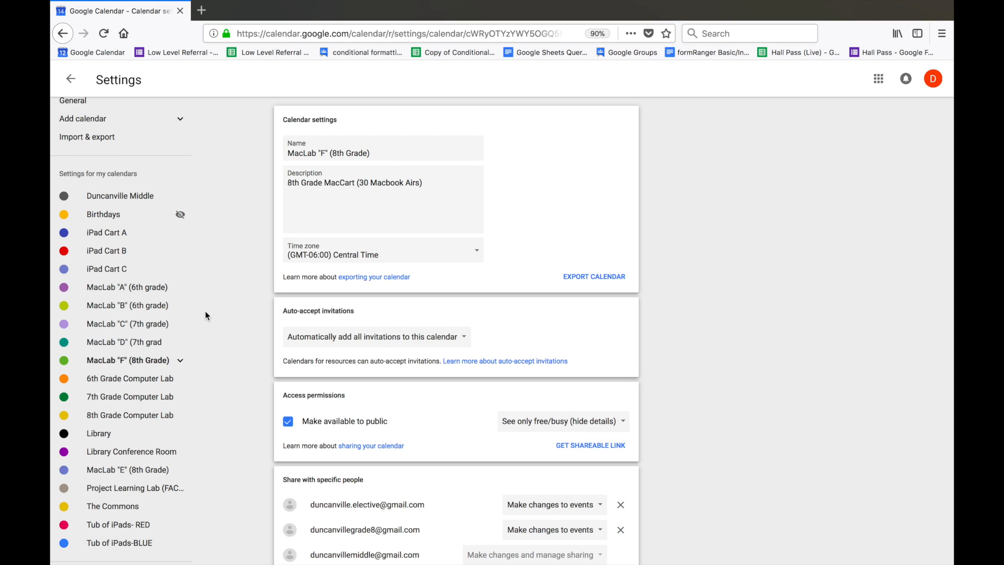
- Switch to the 6th Grade account's Google Calendar and display only the Library Conference Room calendar
mouse_move(193, 291)
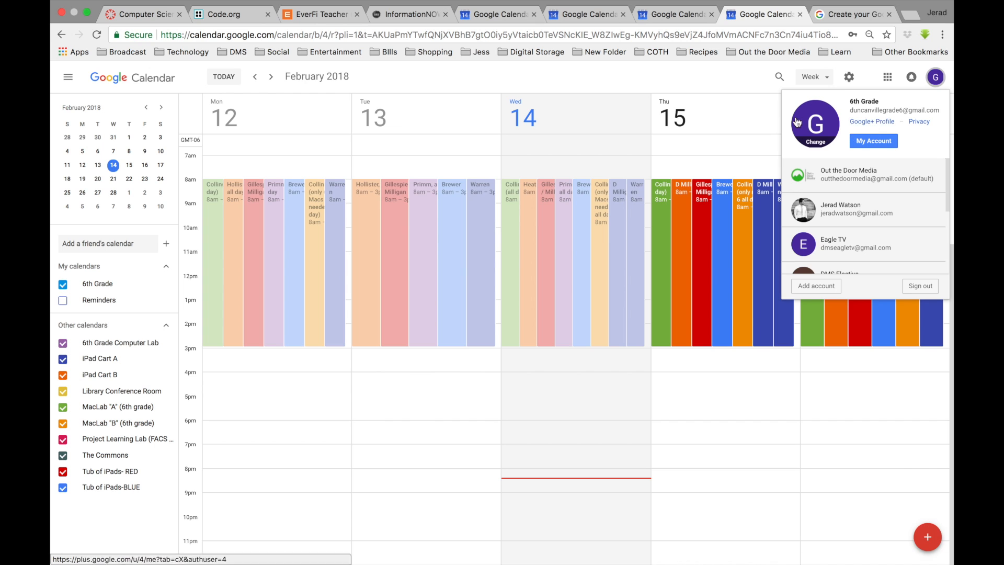
click(701, 78)
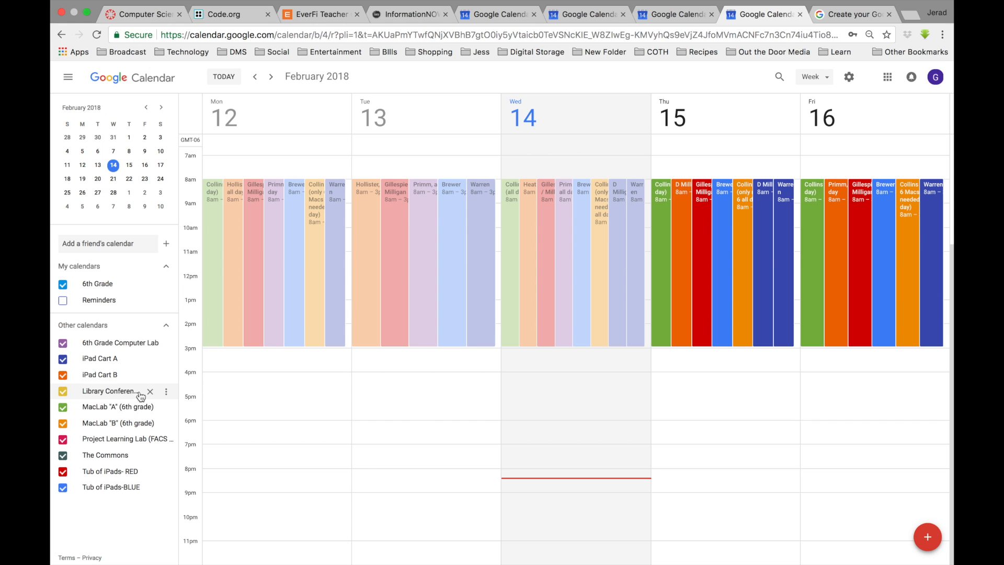
click(166, 394)
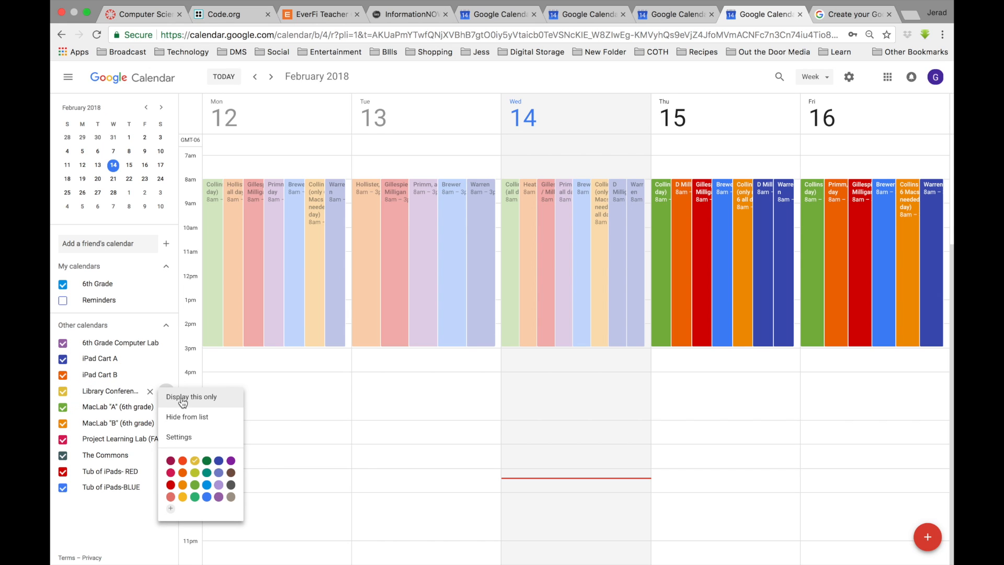
click(183, 397)
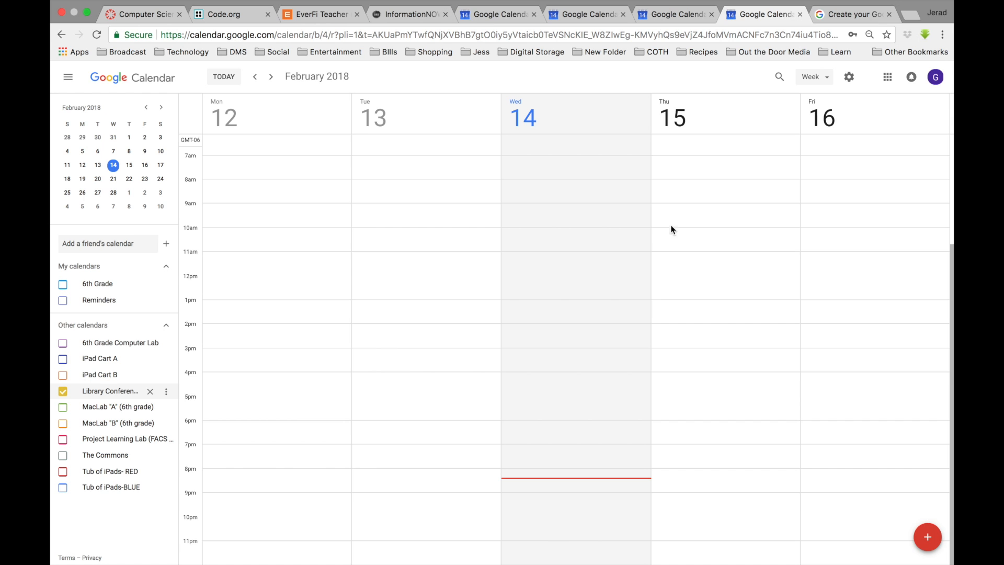
- Book the Library Conference Room with an event titled "Teacher Name" on Feb 15, 2018 from 8:30am to 3:00pm
click(705, 198)
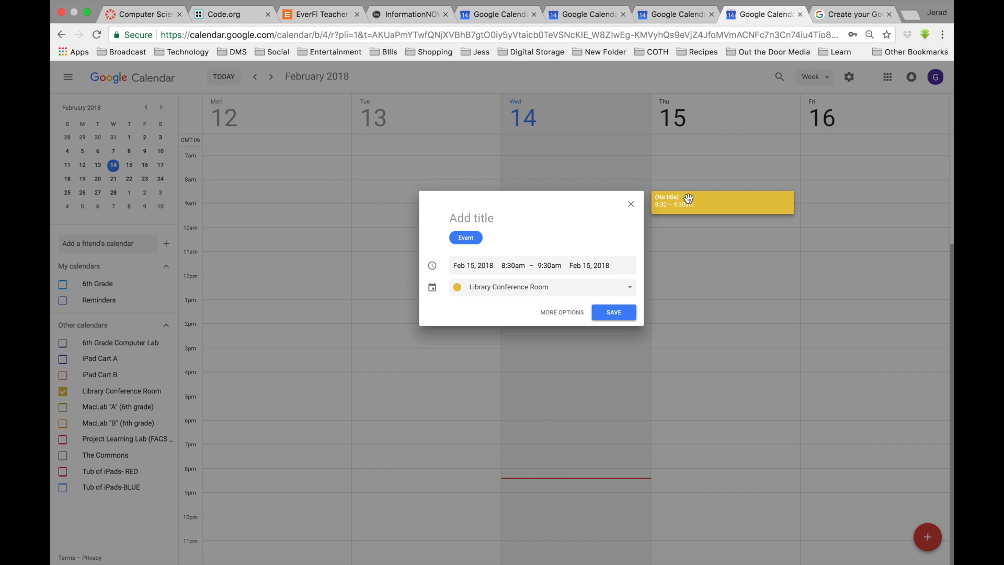
text(Tea)
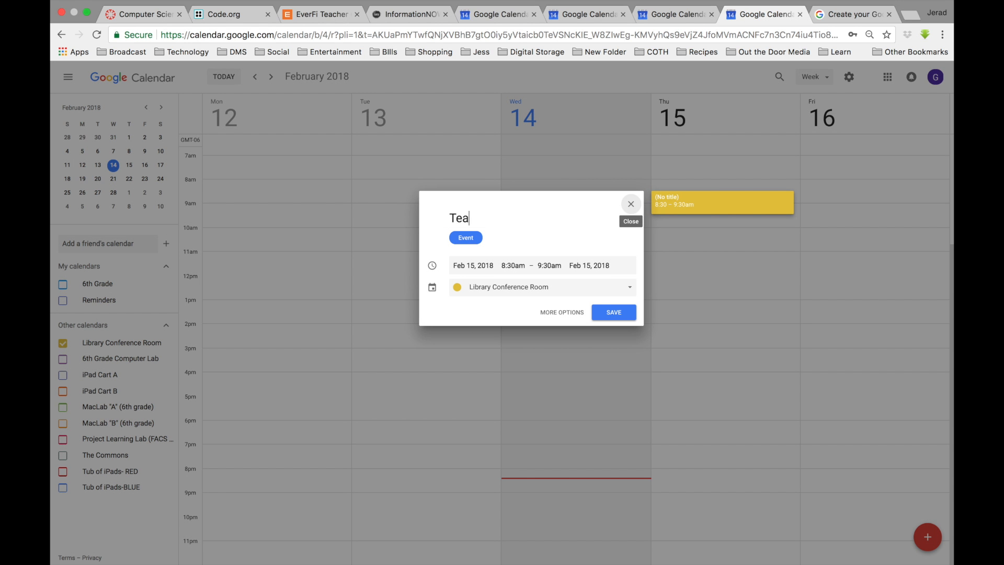
text(cher Name)
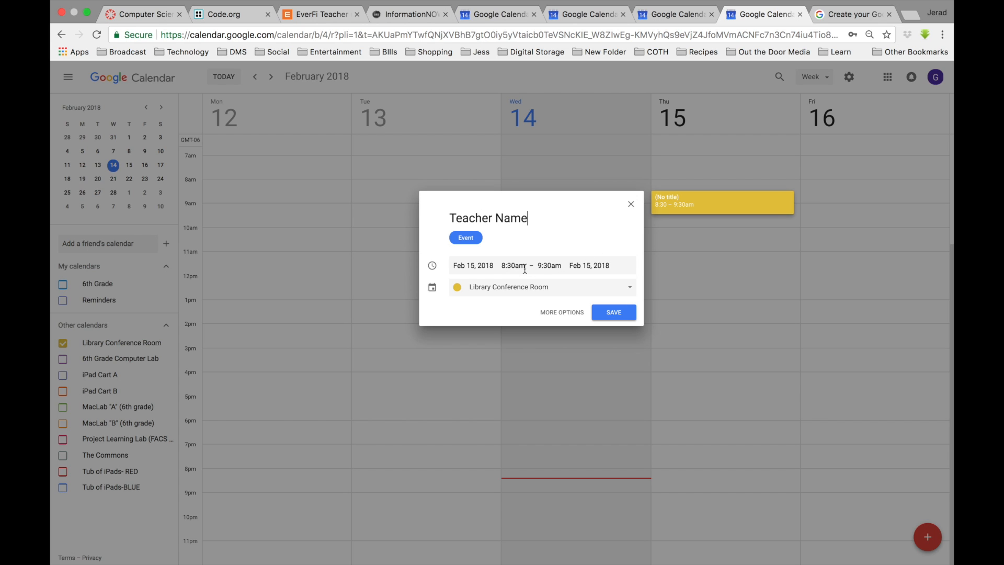
click(549, 265)
scroll(557, 340, down, 8)
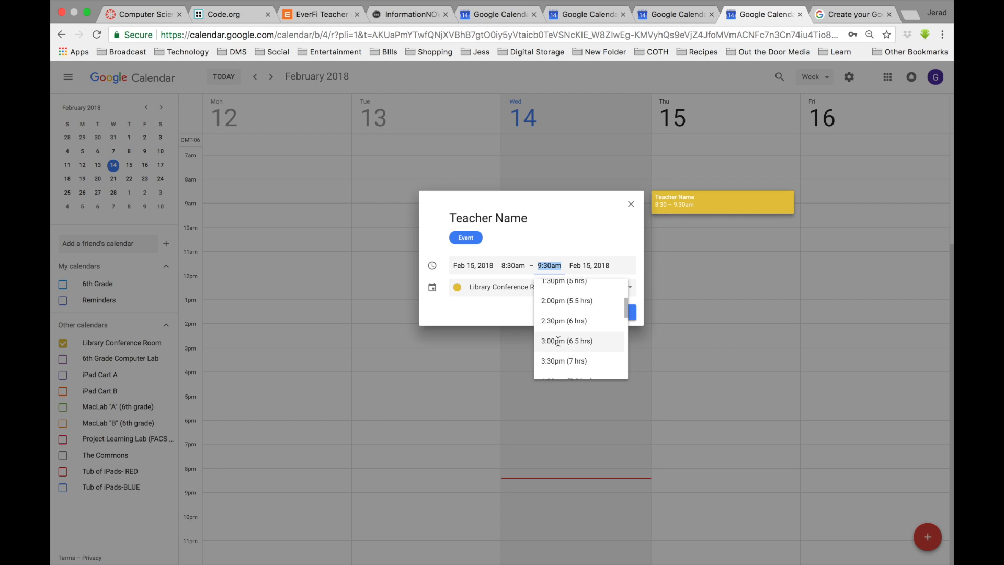
click(558, 345)
click(606, 316)
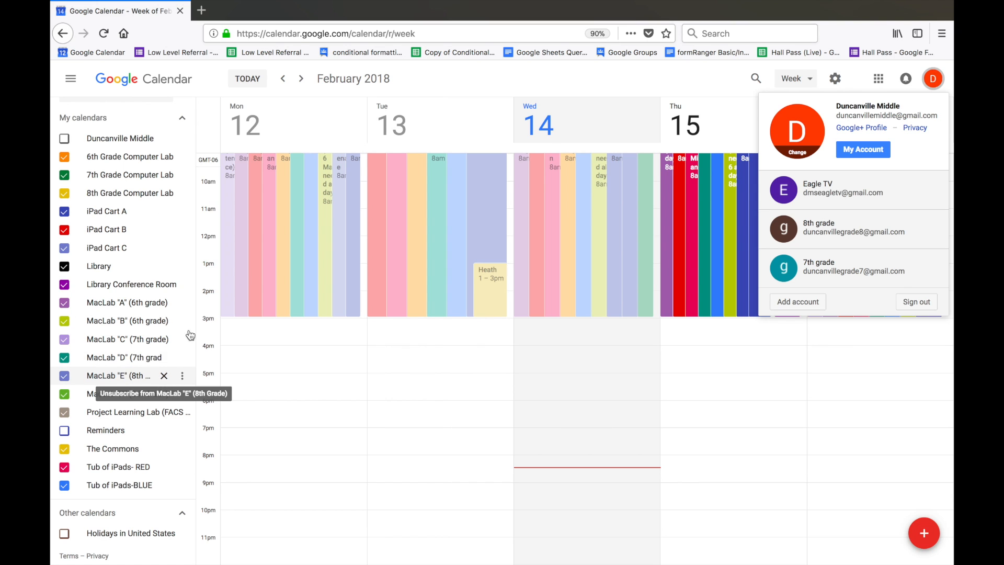
- In the main Duncanville Middle account's calendar, view the bookings for Thursday, February 15 in Day view
click(670, 83)
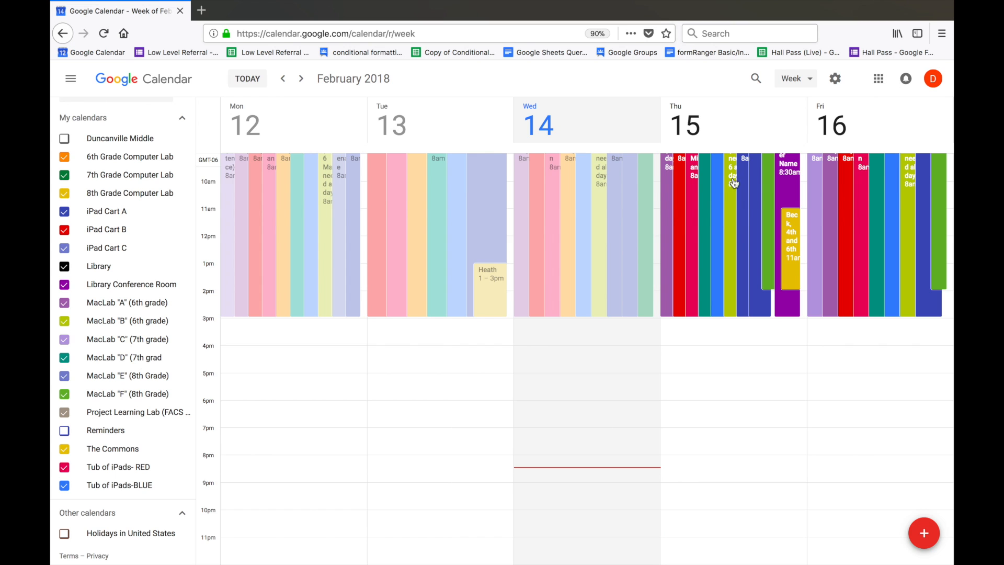
scroll(722, 205, up, 2)
click(811, 79)
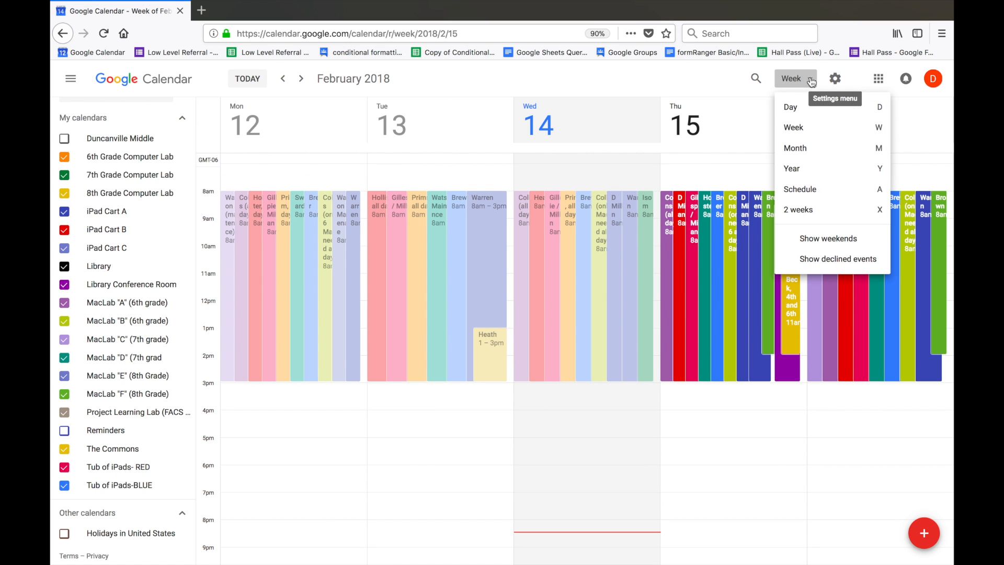
click(798, 107)
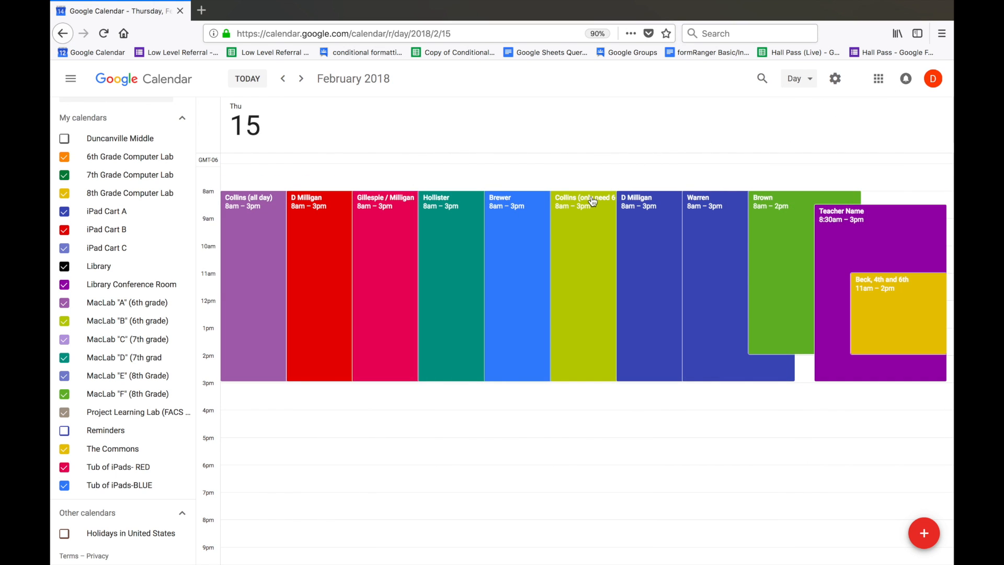
scroll(592, 202, up, 1)
scroll(592, 202, down, 1)
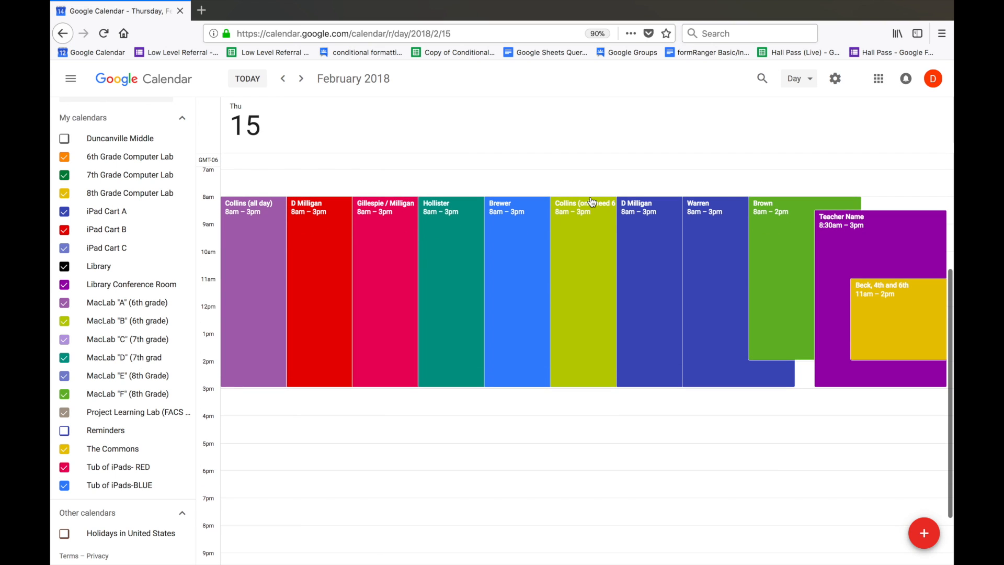